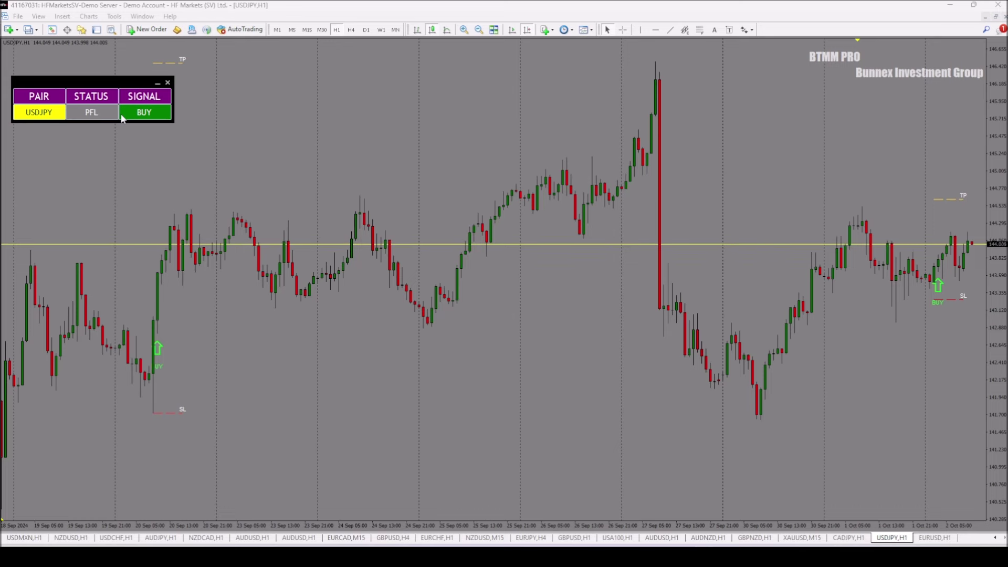
Step: Switch to the EURUSD H1 chart, pan forward to 19 Aug and zoom out one level
{"action": "left_click", "coordinate": [935, 538]}
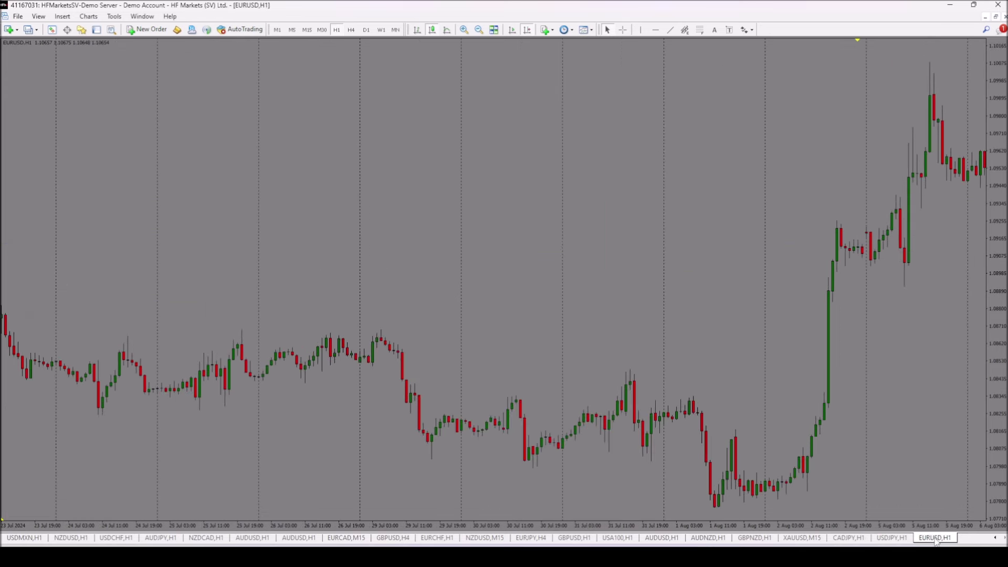
{"action": "left_click_drag", "start_coordinate": [875, 441], "coordinate": [569, 387]}
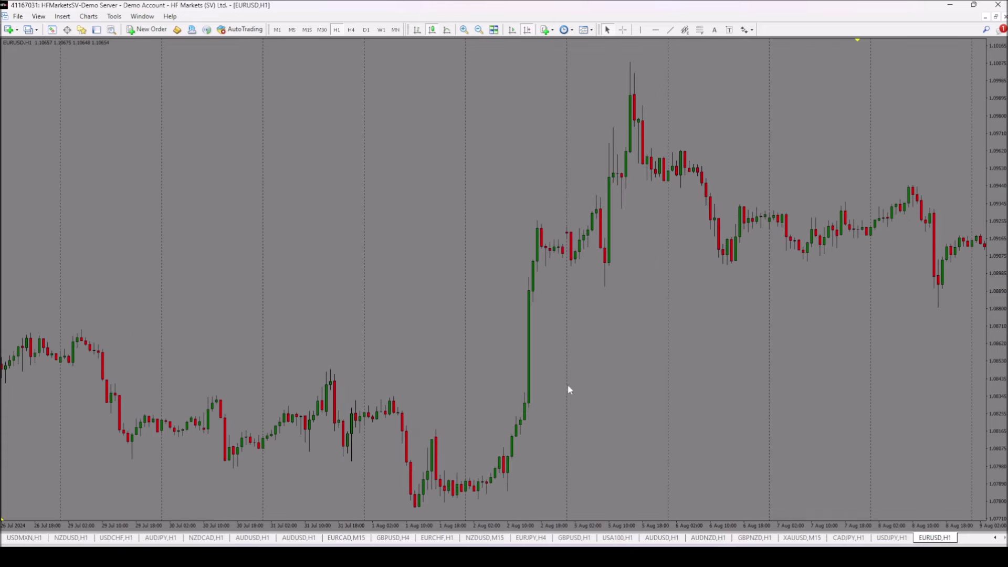
{"action": "left_click_drag", "start_coordinate": [725, 323], "coordinate": [516, 289]}
{"action": "left_click_drag", "start_coordinate": [799, 277], "coordinate": [329, 269]}
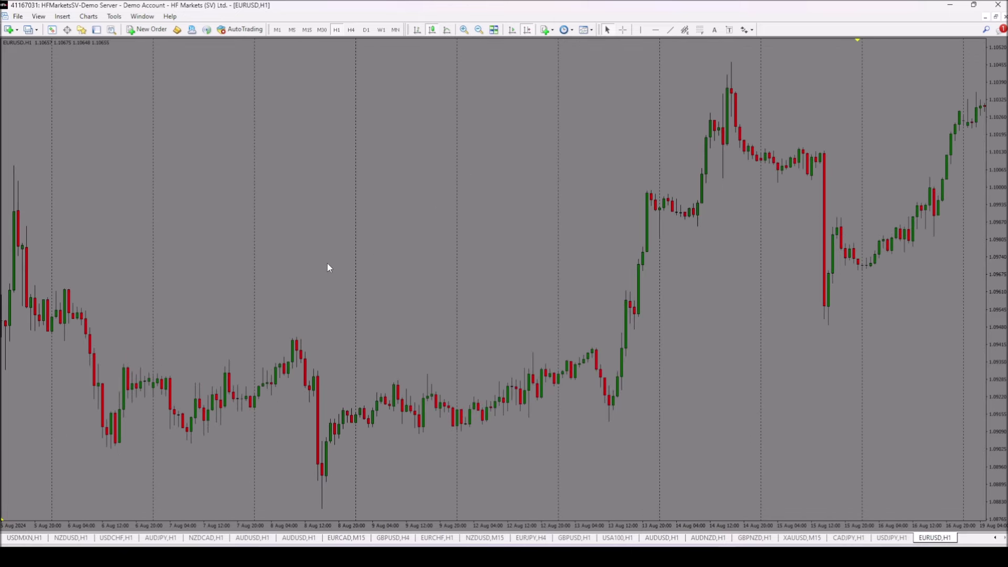
{"action": "left_click", "coordinate": [479, 30]}
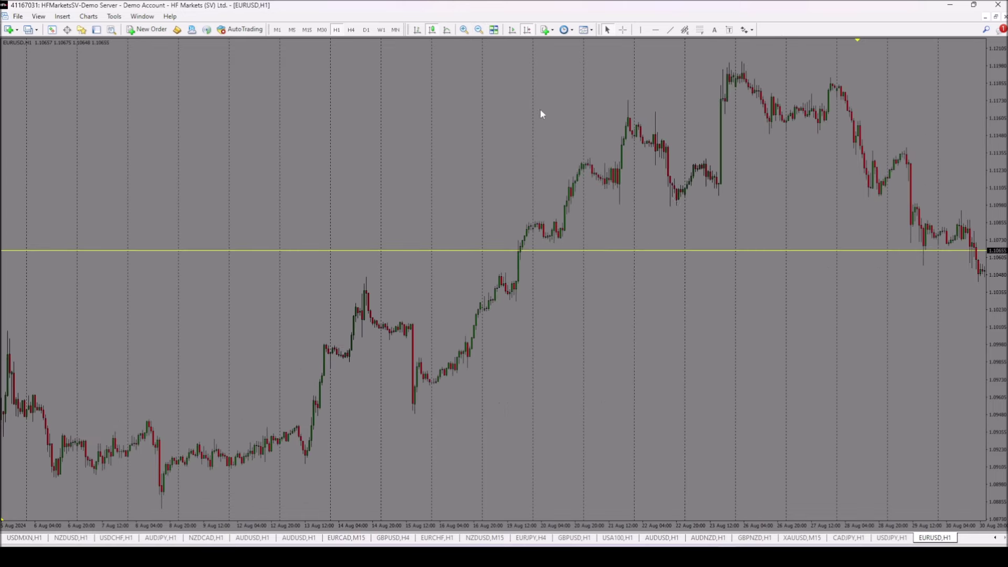
Step: Scroll through to the latest bars near 2 Oct, then back so the view starts at 20 Aug
{"action": "left_click_drag", "start_coordinate": [759, 222], "coordinate": [588, 167]}
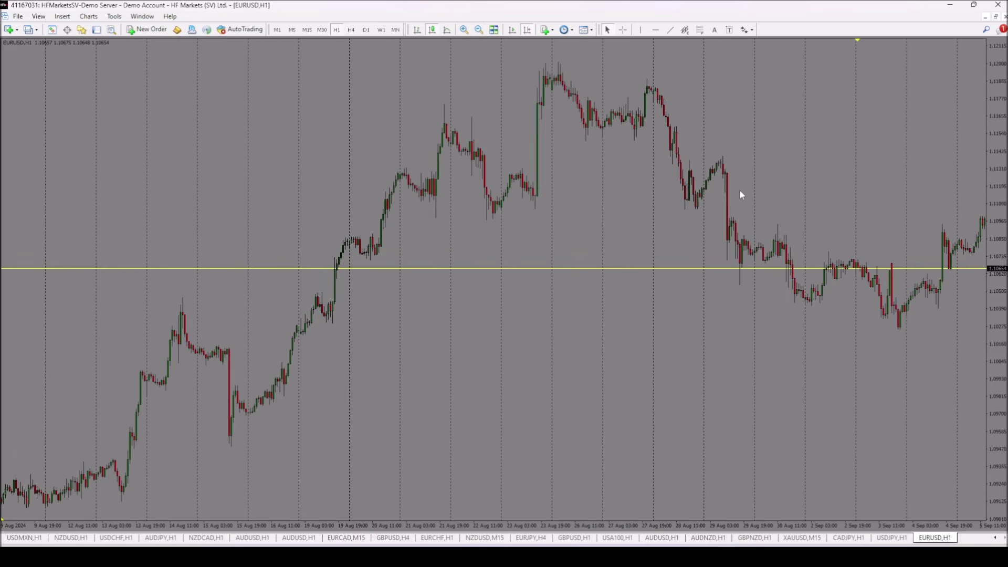
{"action": "left_click_drag", "start_coordinate": [740, 192], "coordinate": [483, 197]}
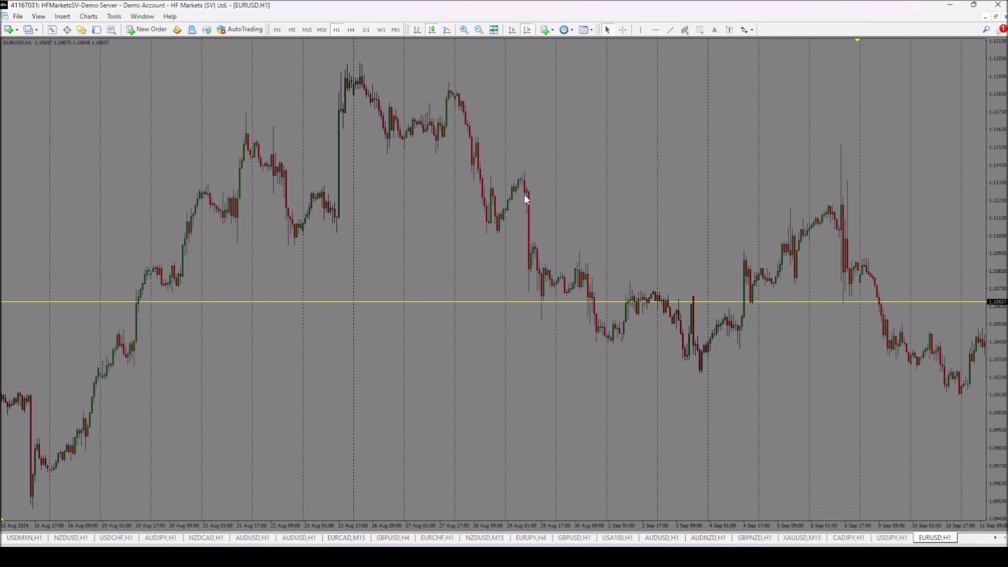
{"action": "left_click_drag", "start_coordinate": [614, 187], "coordinate": [381, 180]}
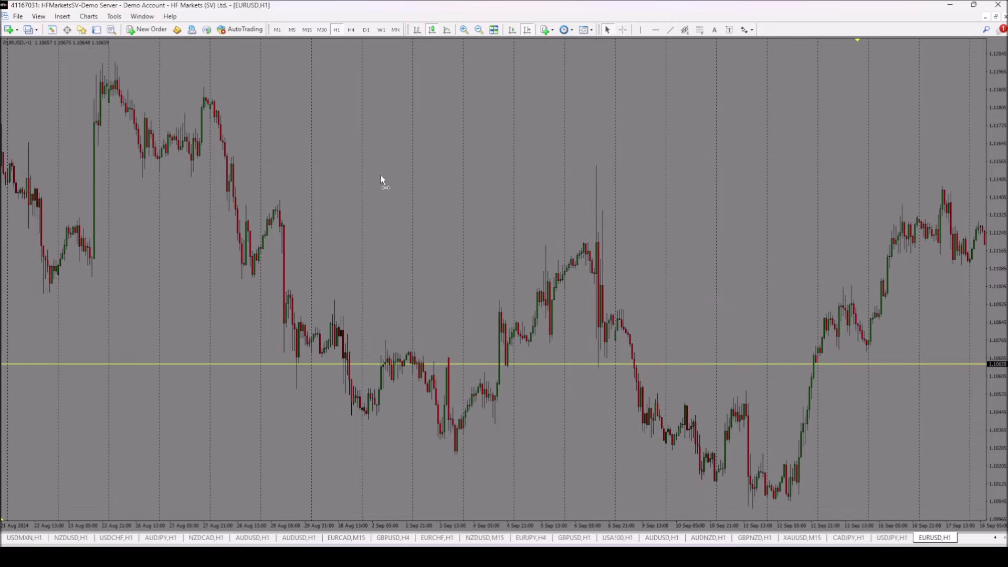
{"action": "left_click_drag", "start_coordinate": [585, 186], "coordinate": [500, 202]}
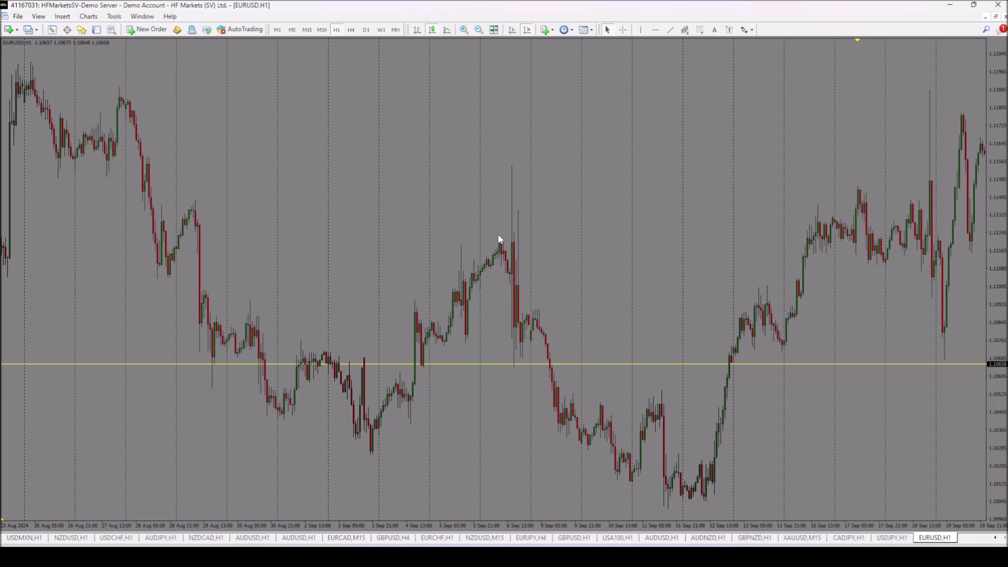
{"action": "left_click_drag", "start_coordinate": [569, 216], "coordinate": [406, 206]}
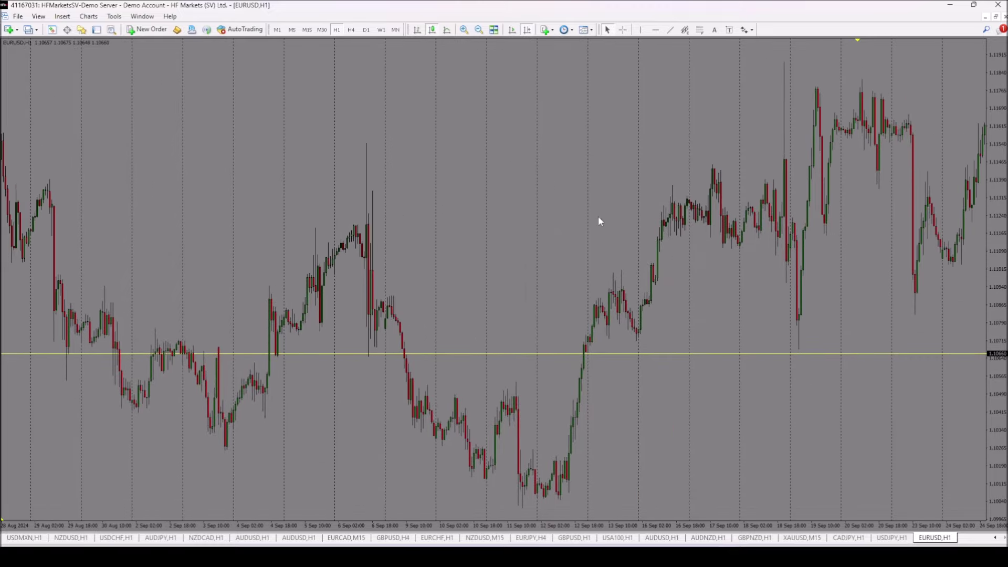
{"action": "left_click_drag", "start_coordinate": [598, 217], "coordinate": [491, 213]}
{"action": "left_click_drag", "start_coordinate": [302, 208], "coordinate": [572, 207]}
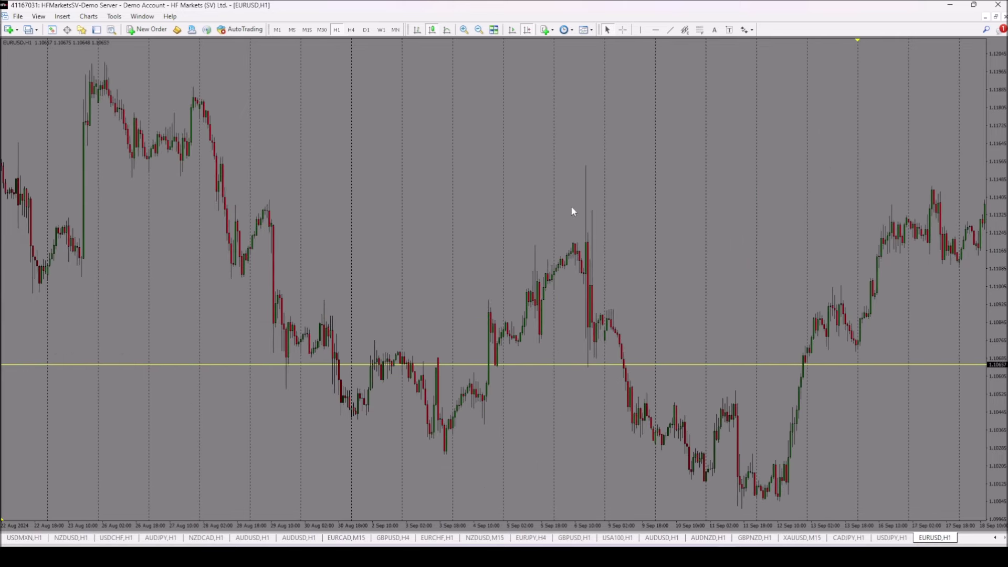
{"action": "left_click_drag", "start_coordinate": [353, 218], "coordinate": [454, 219]}
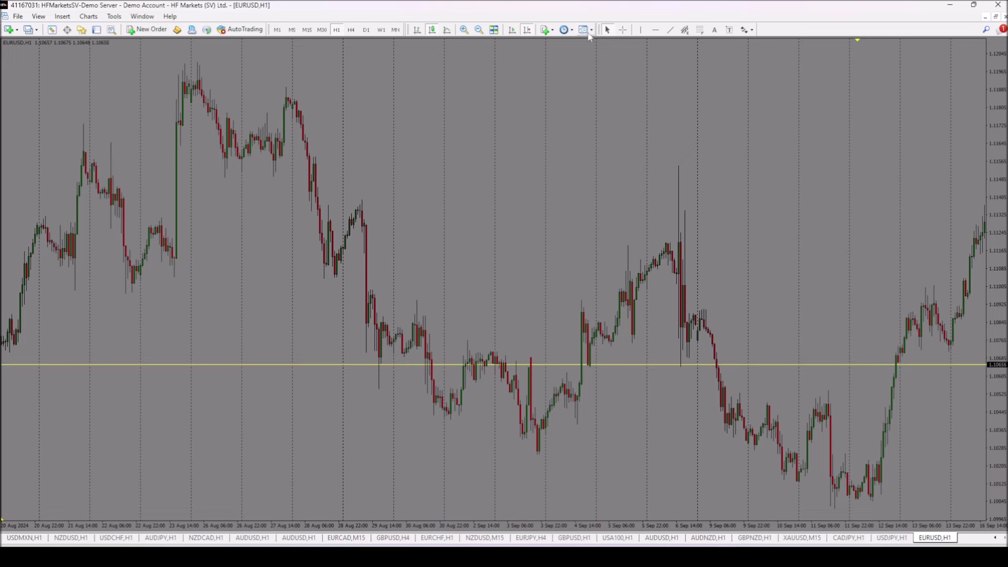
Step: Load the BUNNEX INVESTMENT GROUP template, adding moving averages and a TDI sub-window
{"action": "left_click", "coordinate": [592, 30]}
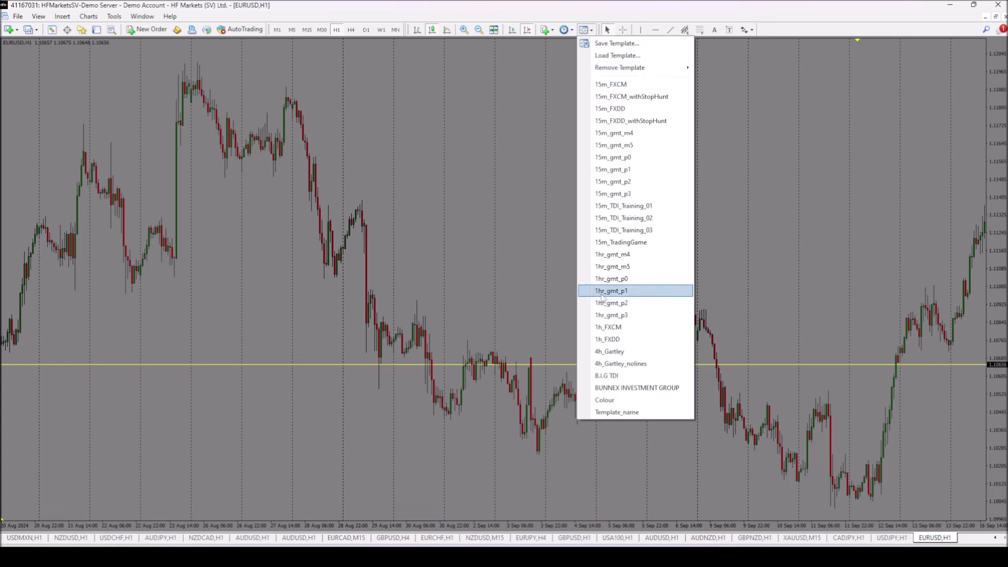
{"action": "left_click", "coordinate": [622, 389]}
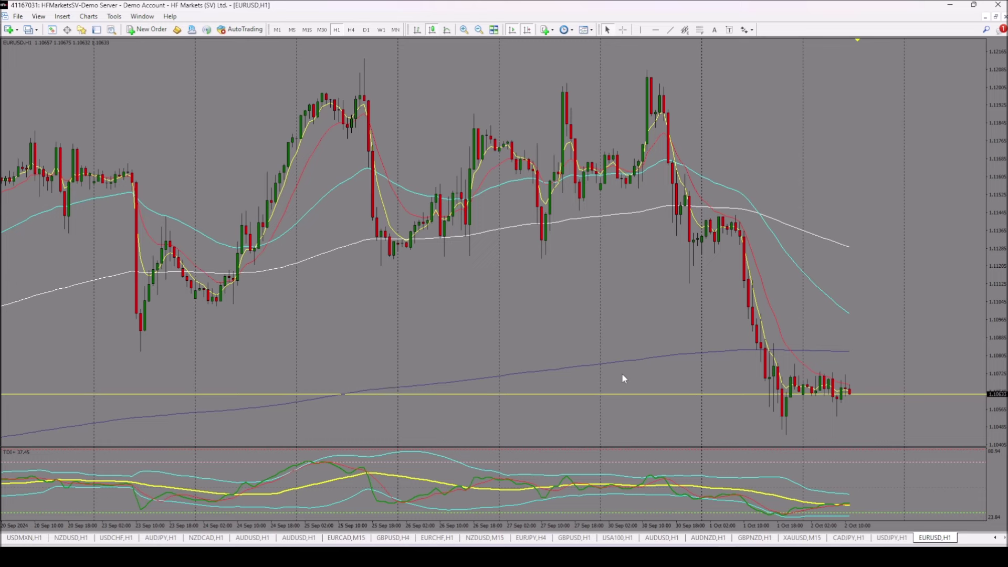
Step: Zoom out one more level and pan back so the chart starts around 23 Aug
{"action": "left_click", "coordinate": [478, 30]}
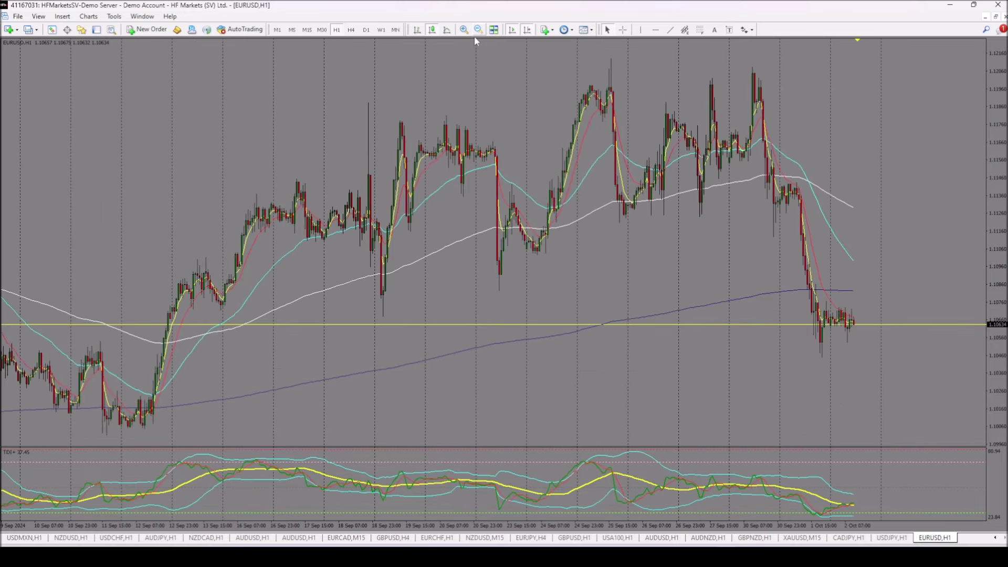
{"action": "left_click_drag", "start_coordinate": [211, 207], "coordinate": [484, 225]}
{"action": "left_click_drag", "start_coordinate": [110, 247], "coordinate": [653, 256]}
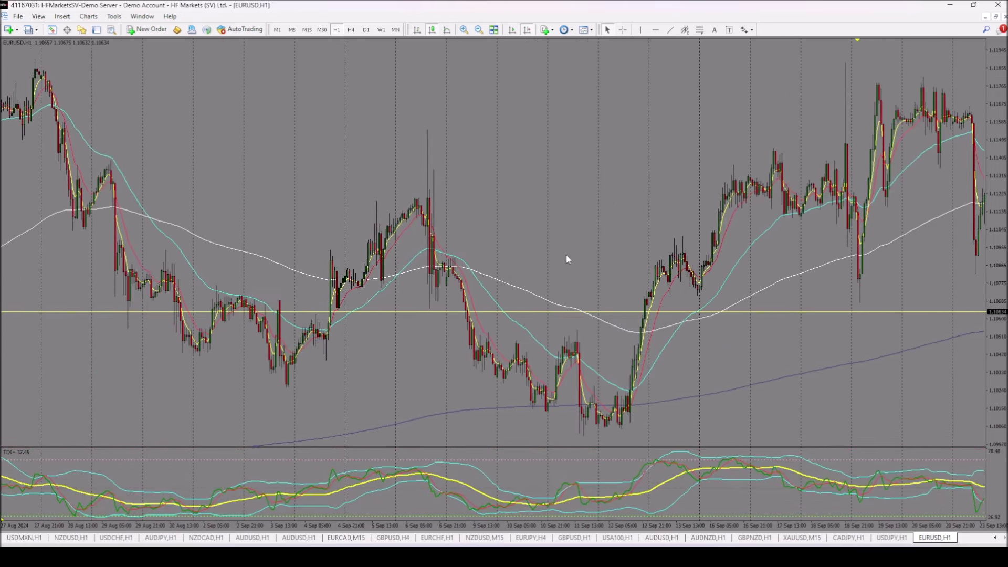
{"action": "left_click_drag", "start_coordinate": [344, 247], "coordinate": [457, 245]}
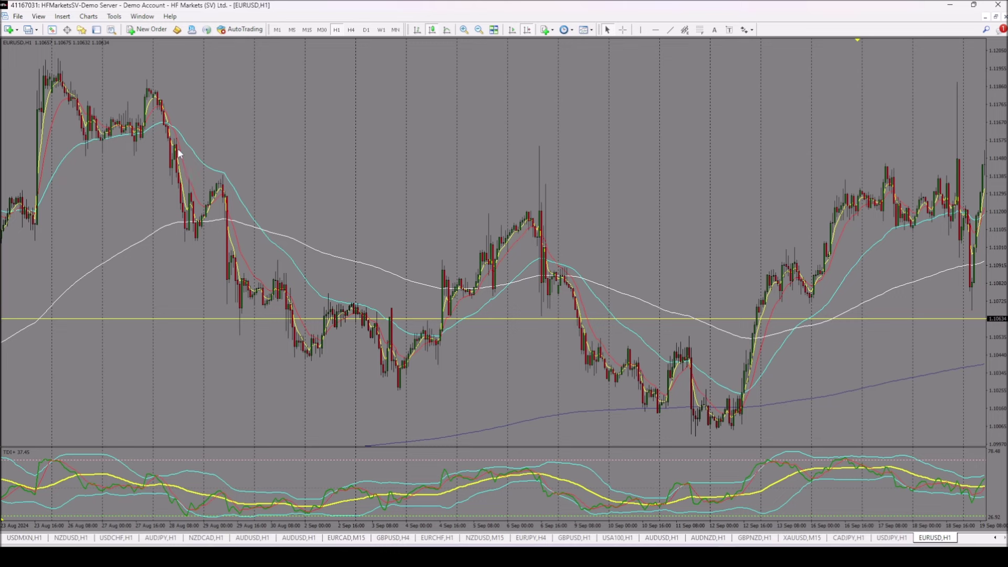
{"action": "mouse_move", "coordinate": [193, 155]}
Step: Draw a trial trend line from the 27 Aug high, then delete it
{"action": "left_click_drag", "start_coordinate": [341, 207], "coordinate": [450, 195]}
{"action": "left_click", "coordinate": [671, 30]}
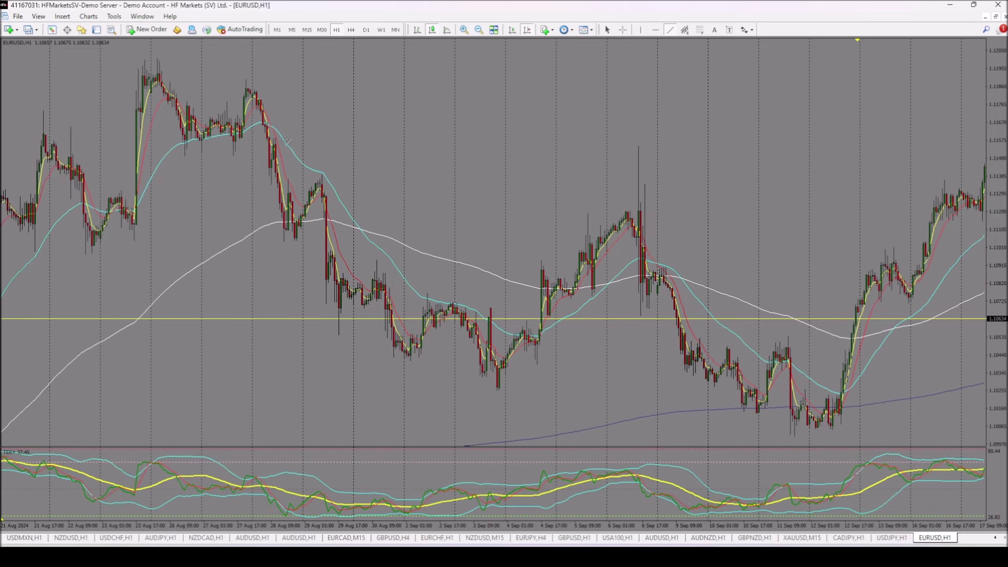
{"action": "left_click_drag", "start_coordinate": [285, 116], "coordinate": [269, 128]}
{"action": "right_click", "coordinate": [279, 123]}
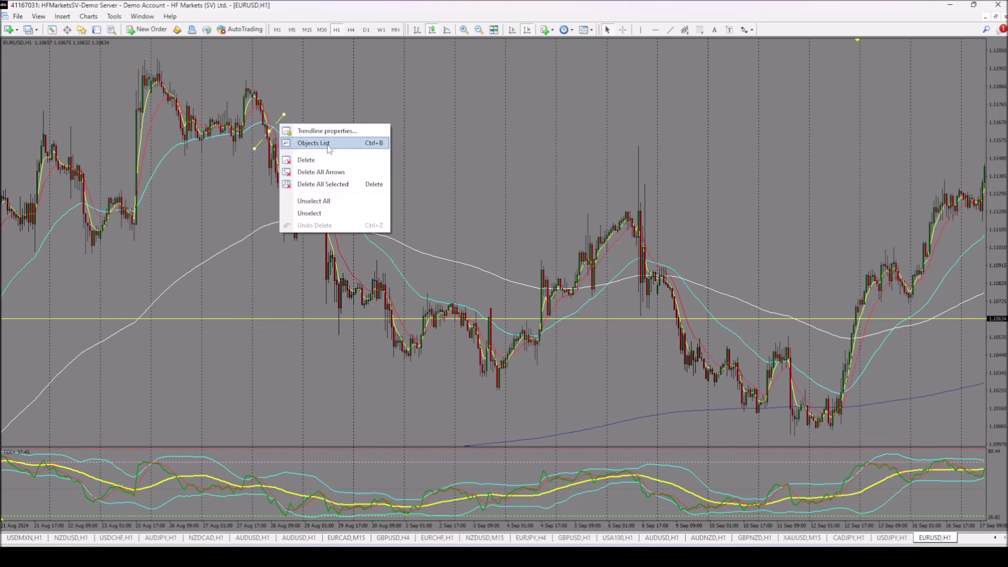
{"action": "left_click", "coordinate": [320, 160]}
Step: Pick the Rectangle tool from Insert > Shapes
{"action": "left_click", "coordinate": [62, 16]}
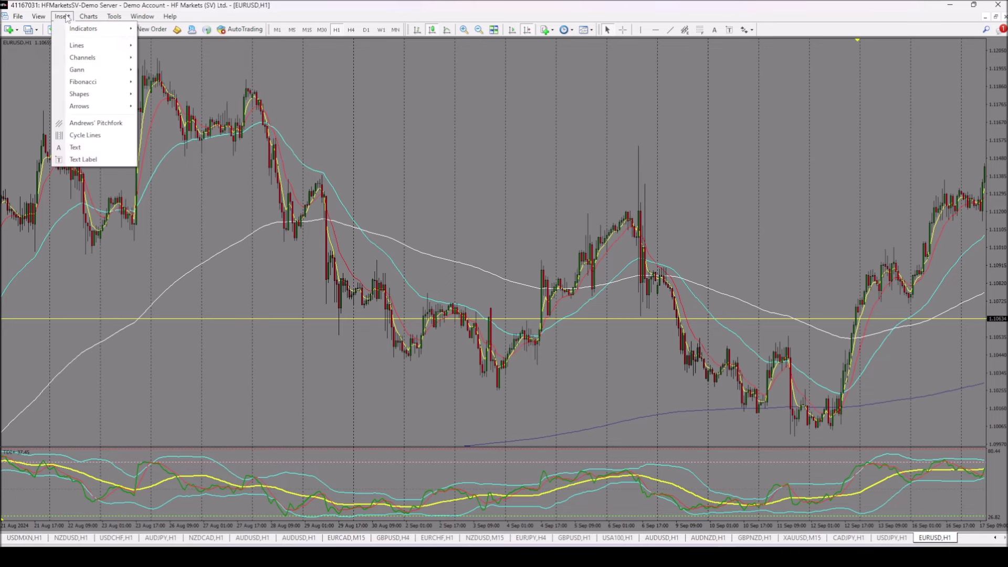
{"action": "mouse_move", "coordinate": [93, 96]}
{"action": "left_click", "coordinate": [156, 93]}
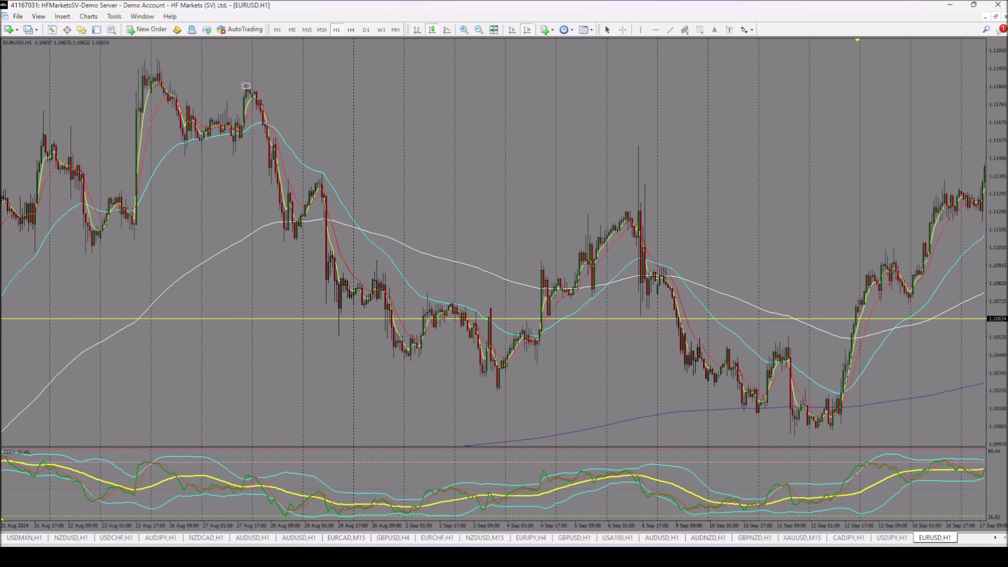
Step: Box the 27–28 Aug down swing, then copy and resize the rectangle over the next two swings
{"action": "mouse_move", "coordinate": [247, 83]}
{"action": "left_mouse_down"}
{"action": "mouse_move", "coordinate": [303, 210]}
{"action": "mouse_move", "coordinate": [306, 253]}
{"action": "mouse_move", "coordinate": [299, 247]}
{"action": "left_mouse_up"}
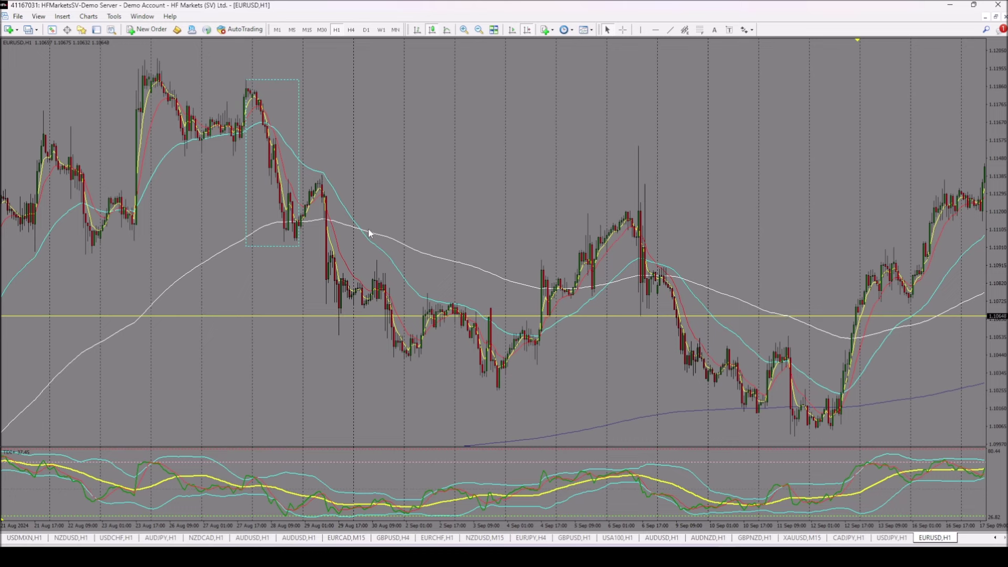
{"action": "mouse_move", "coordinate": [363, 232]}
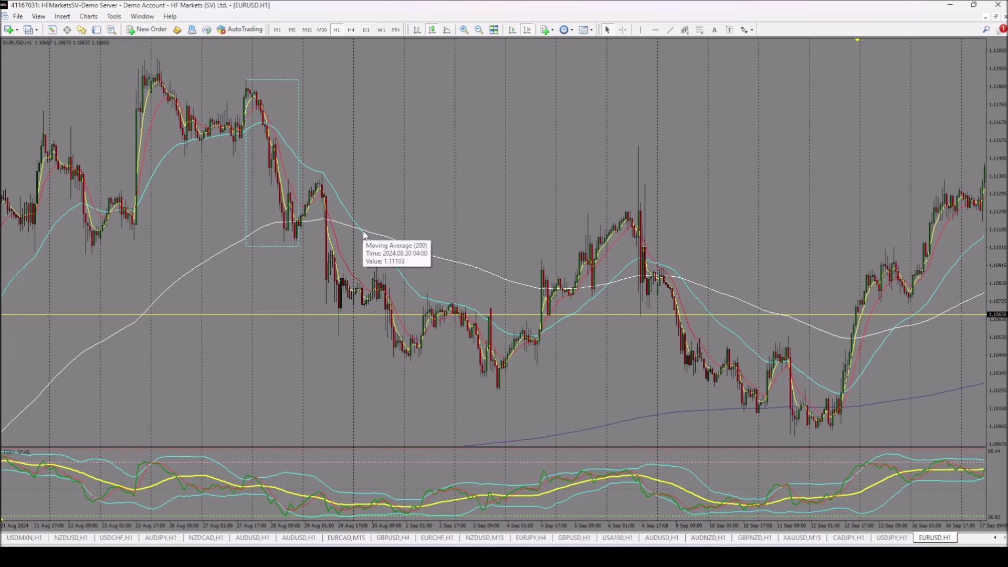
{"action": "double_click", "coordinate": [300, 80]}
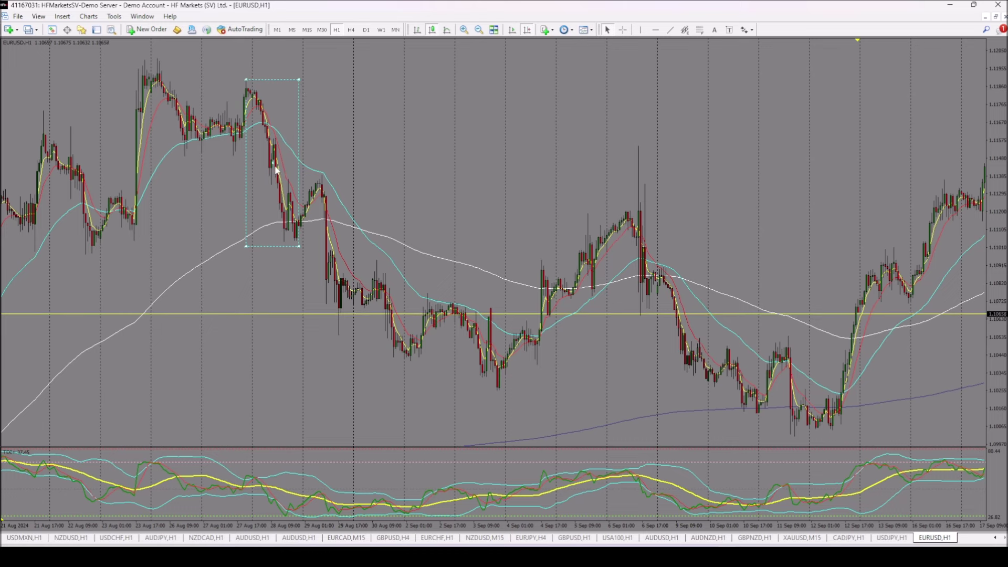
{"action": "left_click_drag", "start_coordinate": [277, 170], "coordinate": [343, 253], "text": "ctrl"}
{"action": "left_click_drag", "start_coordinate": [373, 335], "coordinate": [352, 336]}
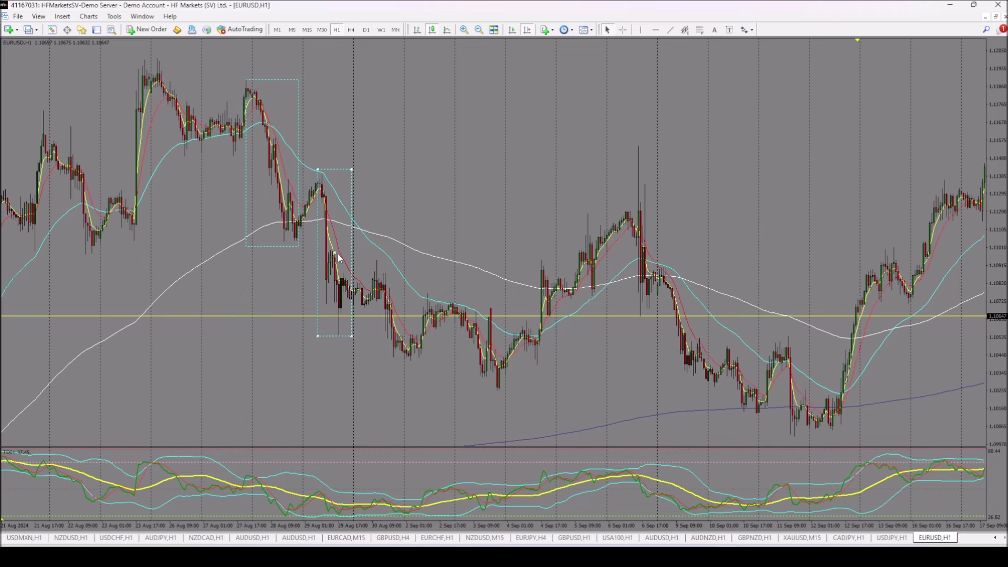
{"action": "left_click_drag", "start_coordinate": [338, 253], "coordinate": [385, 282]}
{"action": "left_click_drag", "start_coordinate": [367, 194], "coordinate": [360, 270]}
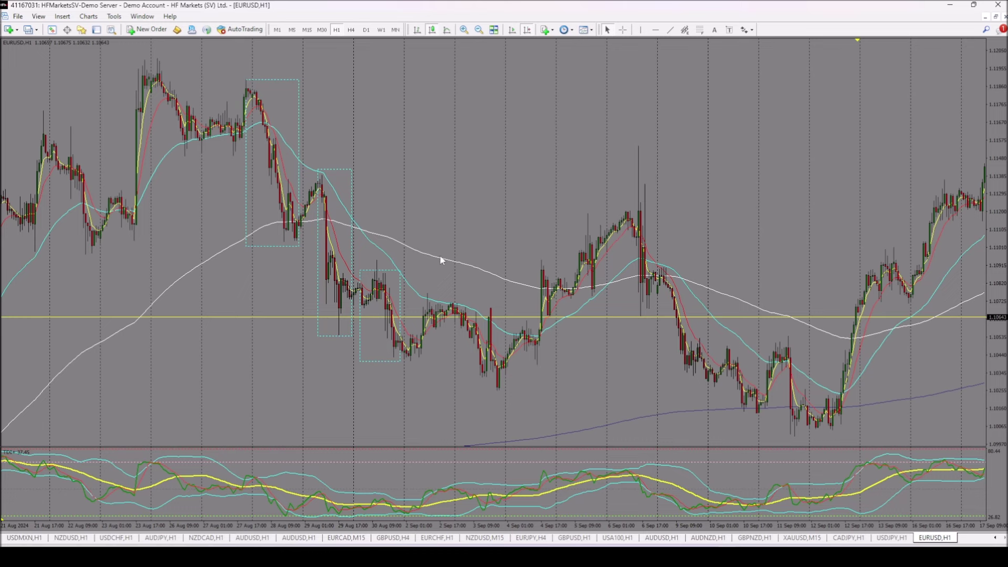
Step: Place a dashed horizontal line at about 1.10417 below the late-August boxes
{"action": "left_click", "coordinate": [655, 30]}
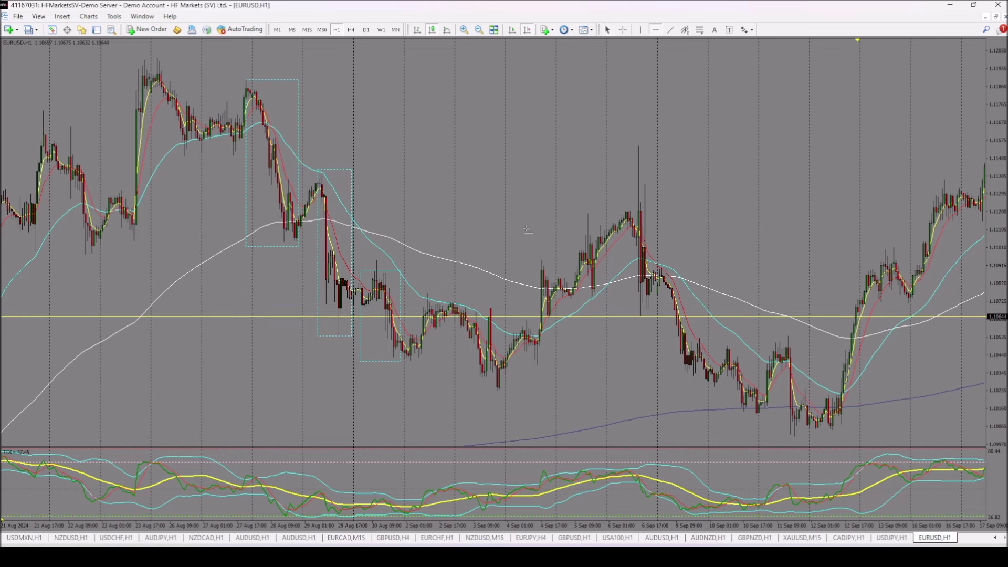
{"action": "left_click", "coordinate": [407, 359]}
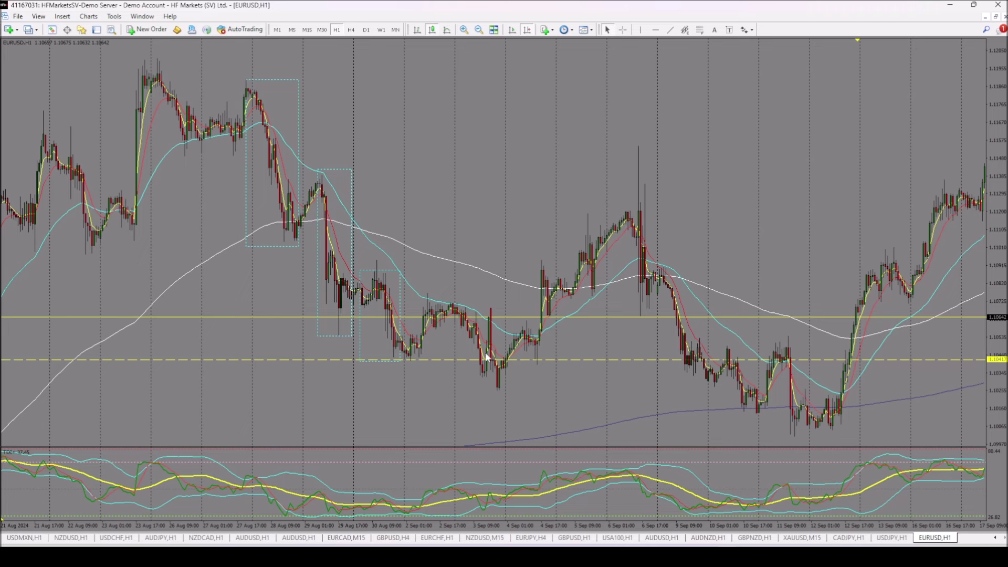
{"action": "mouse_move", "coordinate": [508, 359]}
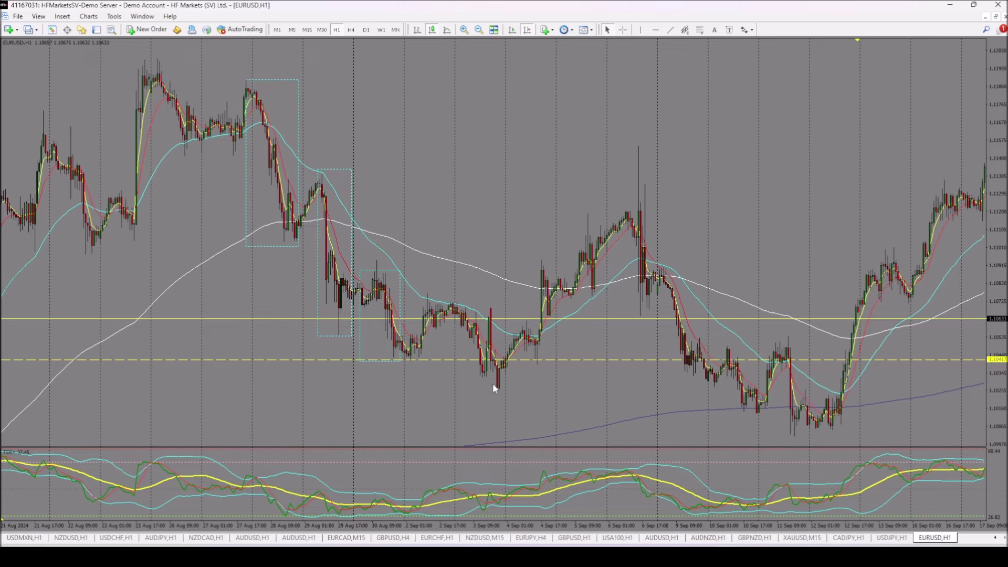
Step: Zoom in one level and pan to bring the early-September bars into view
{"action": "left_click", "coordinate": [464, 29]}
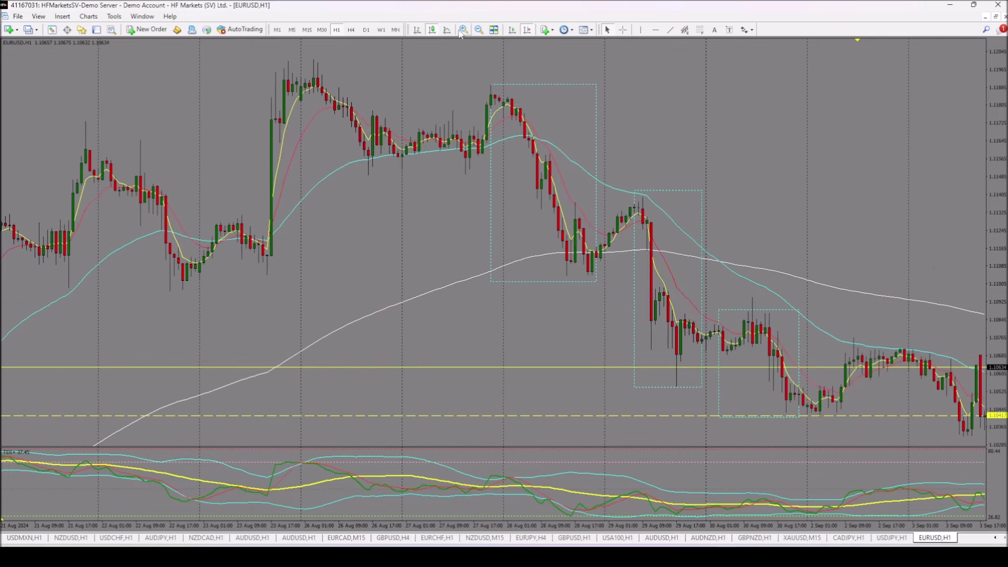
{"action": "left_click_drag", "start_coordinate": [457, 367], "coordinate": [220, 362]}
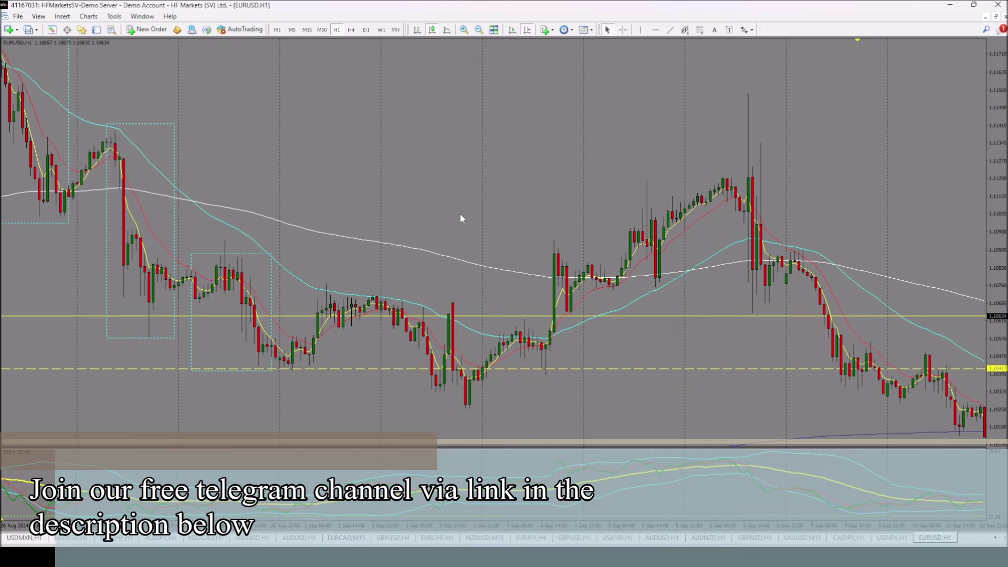
{"action": "scroll", "coordinate": [462, 213], "scroll_direction": "up", "scroll_amount": 5}
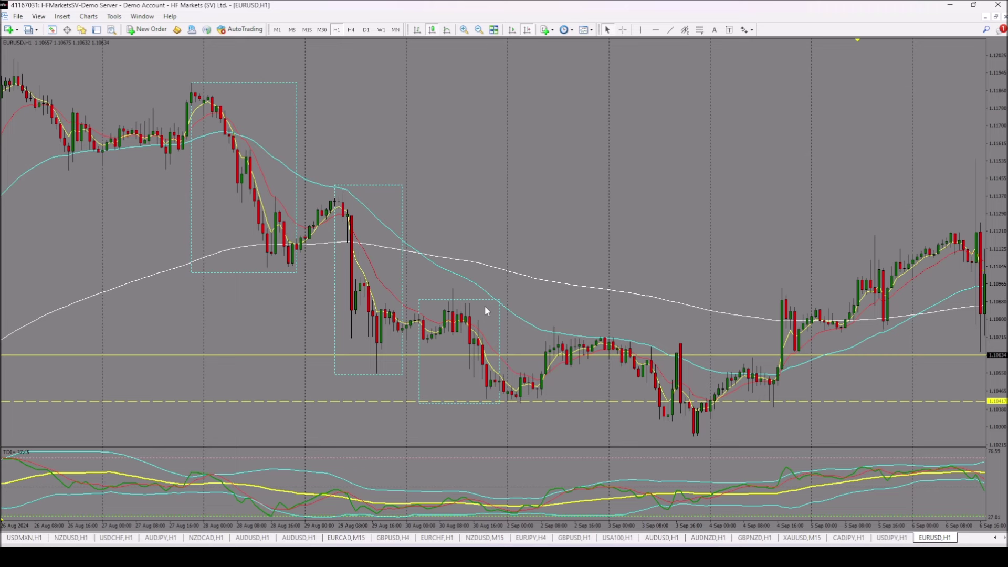
Step: Pan to 13 Sep, zoom out, and copy a dotted box over the 6 Sep spike high
{"action": "left_click_drag", "start_coordinate": [646, 259], "coordinate": [342, 248]}
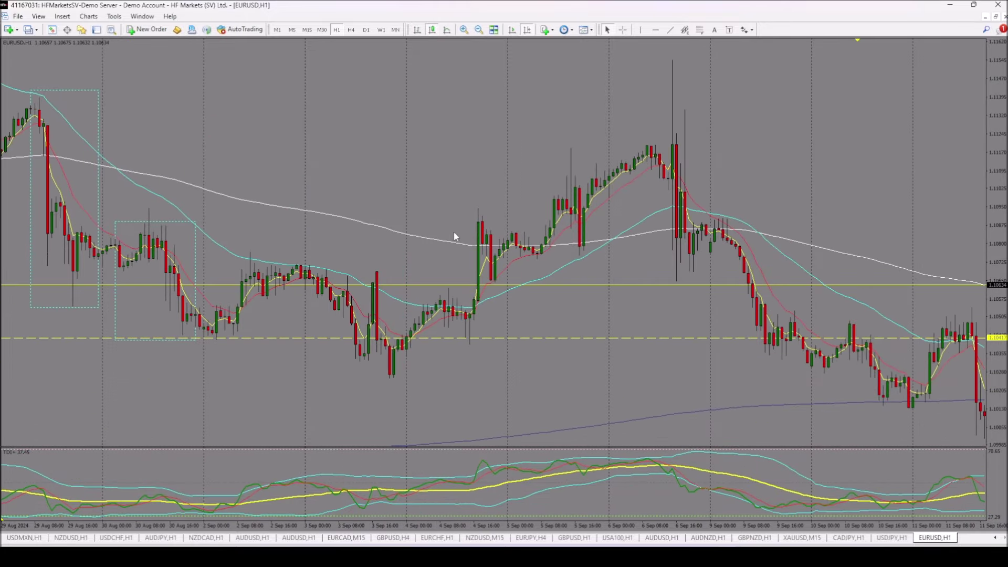
{"action": "left_click_drag", "start_coordinate": [456, 234], "coordinate": [328, 236]}
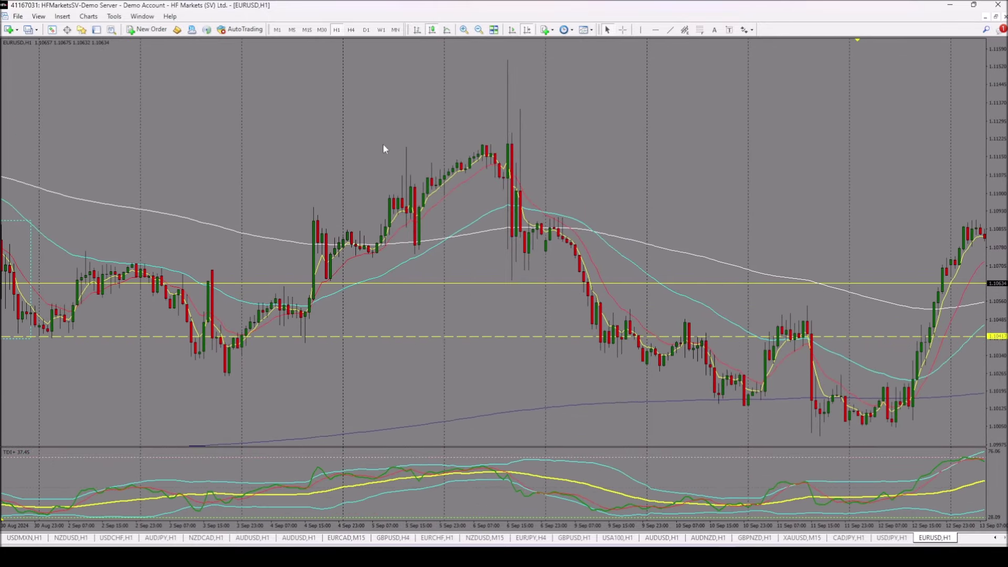
{"action": "left_click", "coordinate": [478, 30]}
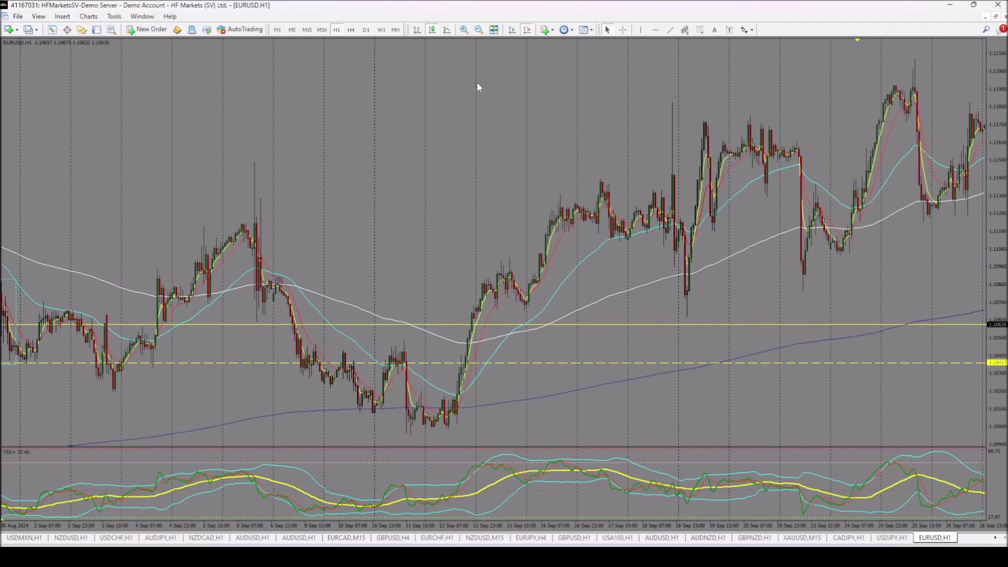
{"action": "left_click_drag", "start_coordinate": [267, 256], "coordinate": [488, 254]}
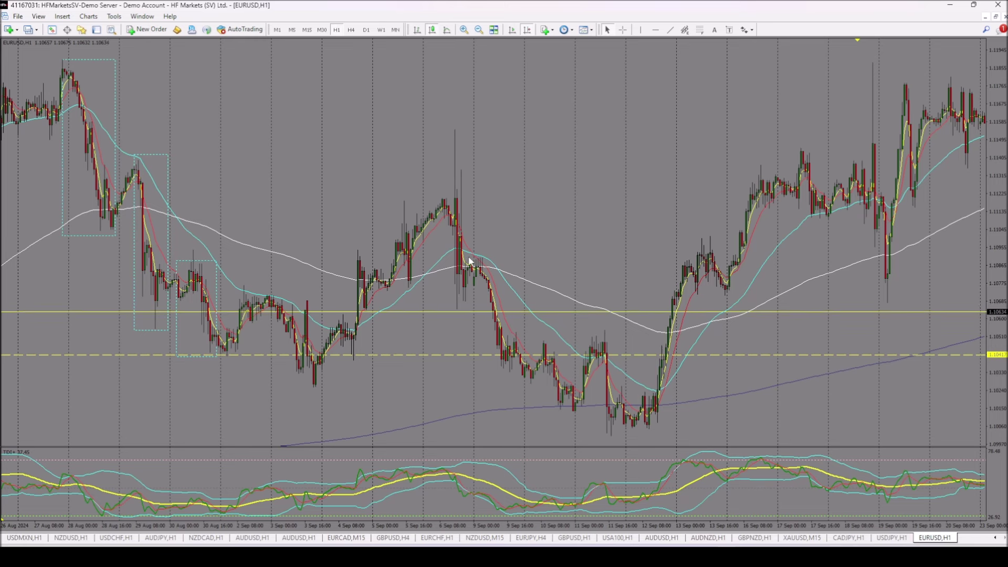
{"action": "left_click_drag", "start_coordinate": [207, 266], "coordinate": [469, 309]}
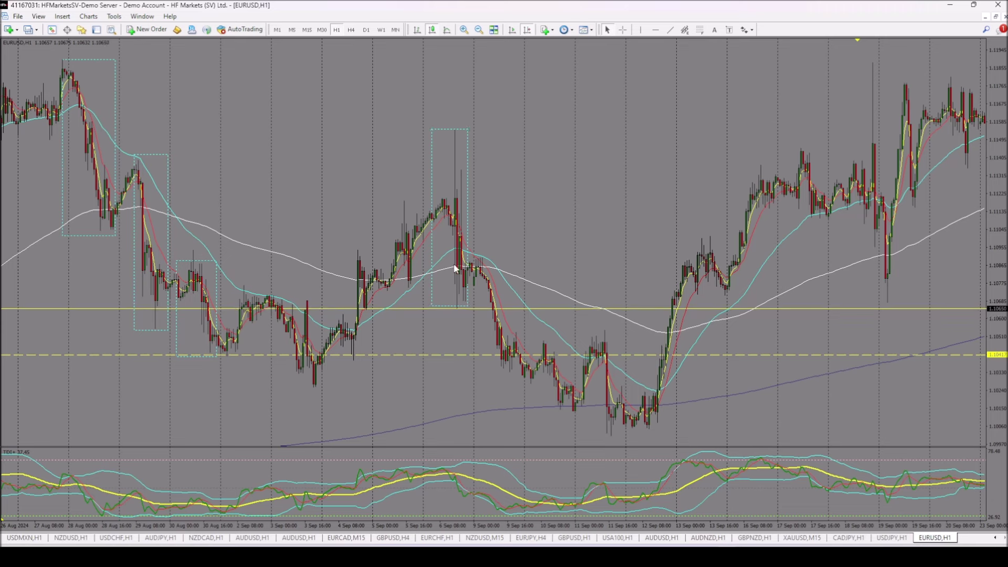
{"action": "mouse_move", "coordinate": [497, 268]}
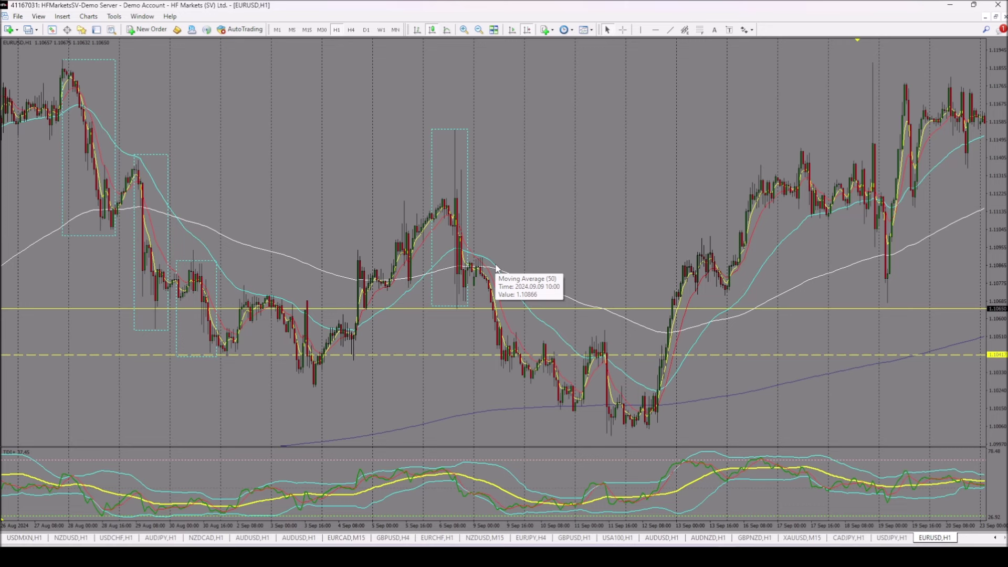
Step: Place a red down-arrow marker from Insert > Arrows near the September highs
{"action": "left_click", "coordinate": [63, 16]}
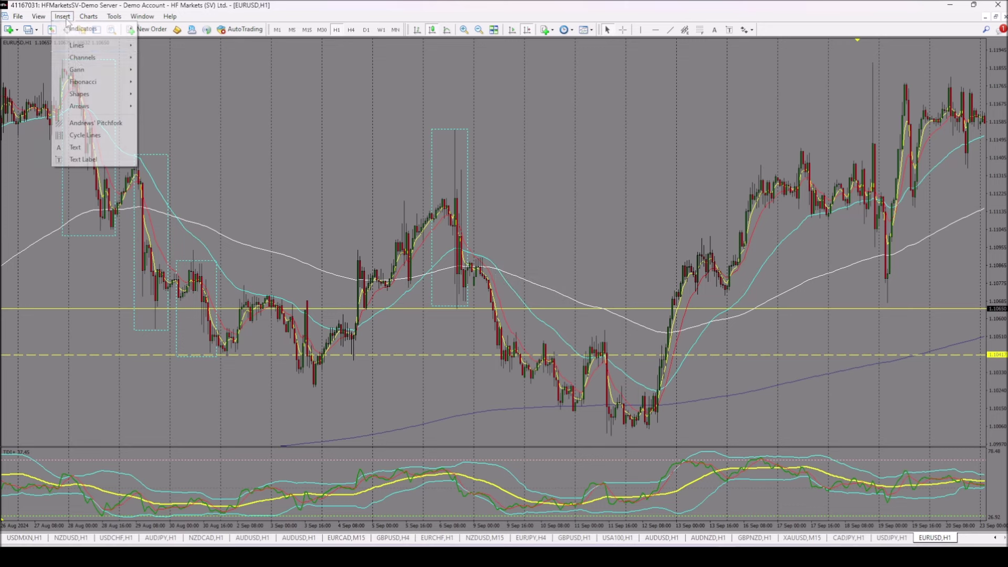
{"action": "mouse_move", "coordinate": [98, 108]}
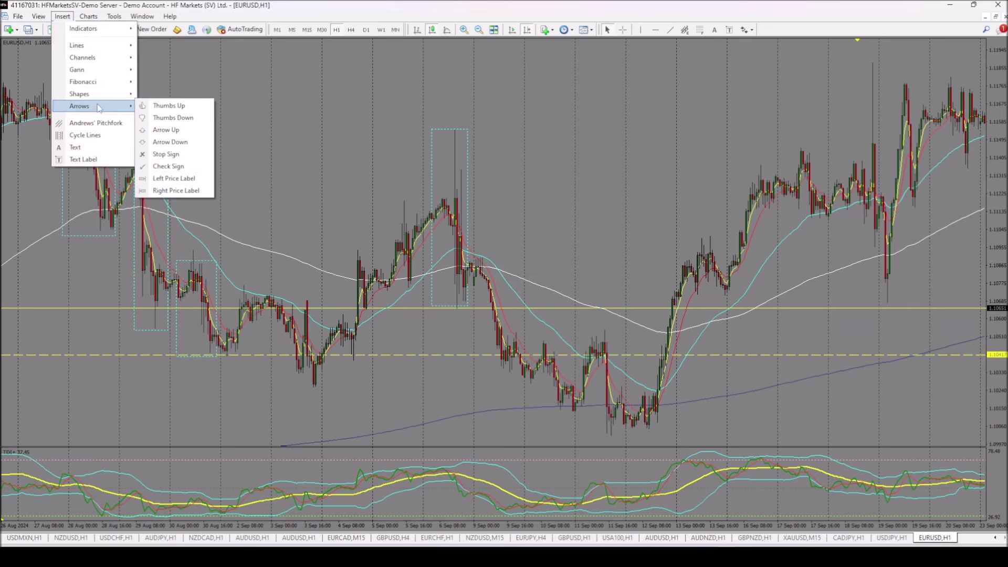
{"action": "left_click", "coordinate": [169, 142]}
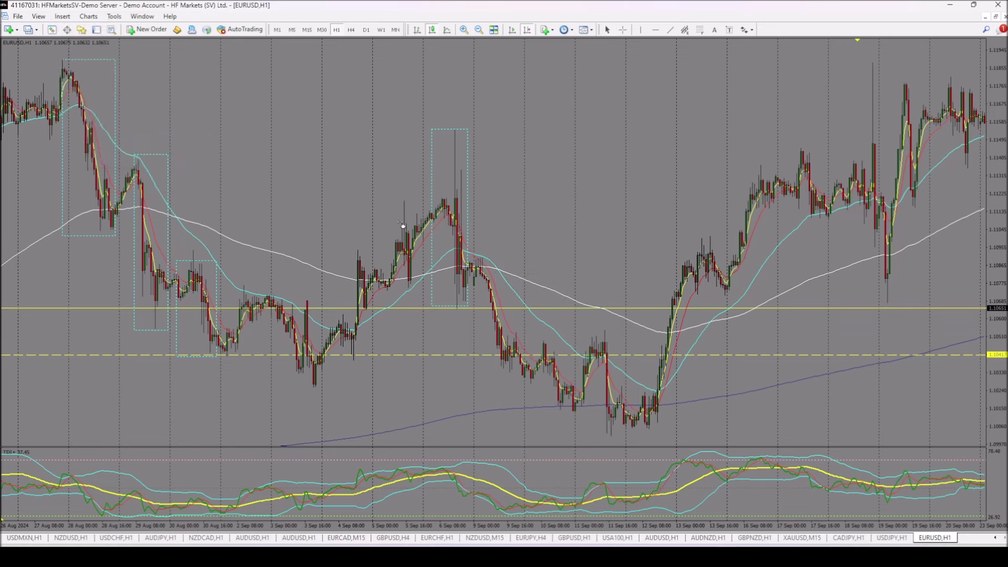
{"action": "left_click", "coordinate": [482, 246]}
{"action": "left_click", "coordinate": [448, 326]}
Step: Box the 9 Sep decline and 11 Sep spike, move the arrow to 11 Sep, and lower the dashed level
{"action": "left_click_drag", "start_coordinate": [151, 242], "coordinate": [495, 343]}
{"action": "left_click_drag", "start_coordinate": [509, 433], "coordinate": [524, 379]}
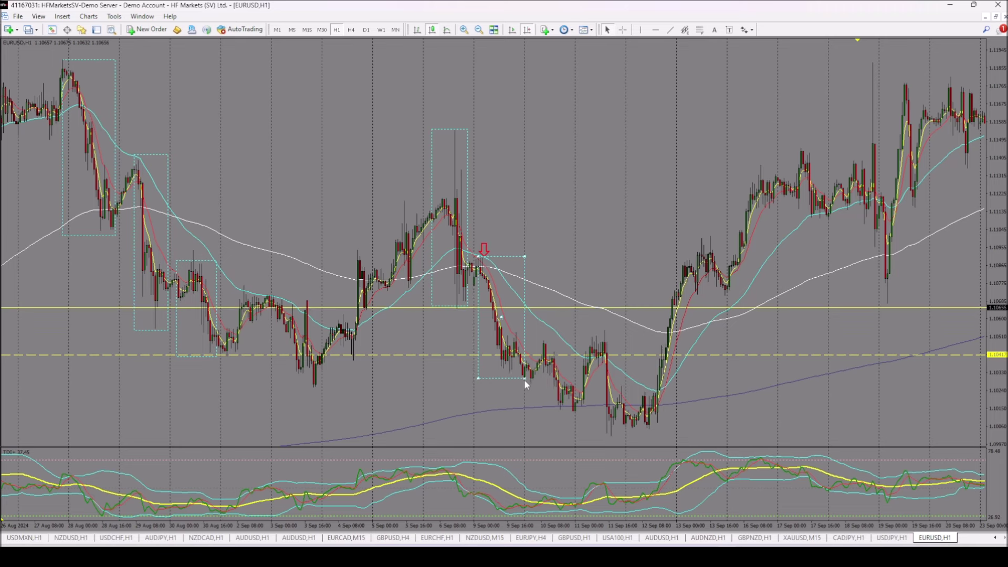
{"action": "left_click_drag", "start_coordinate": [483, 247], "coordinate": [572, 298]}
{"action": "left_click_drag", "start_coordinate": [501, 310], "coordinate": [587, 386]}
{"action": "double_click", "coordinate": [587, 382]}
{"action": "left_click_drag", "start_coordinate": [561, 321], "coordinate": [586, 340]}
{"action": "left_click_drag", "start_coordinate": [732, 355], "coordinate": [722, 430]}
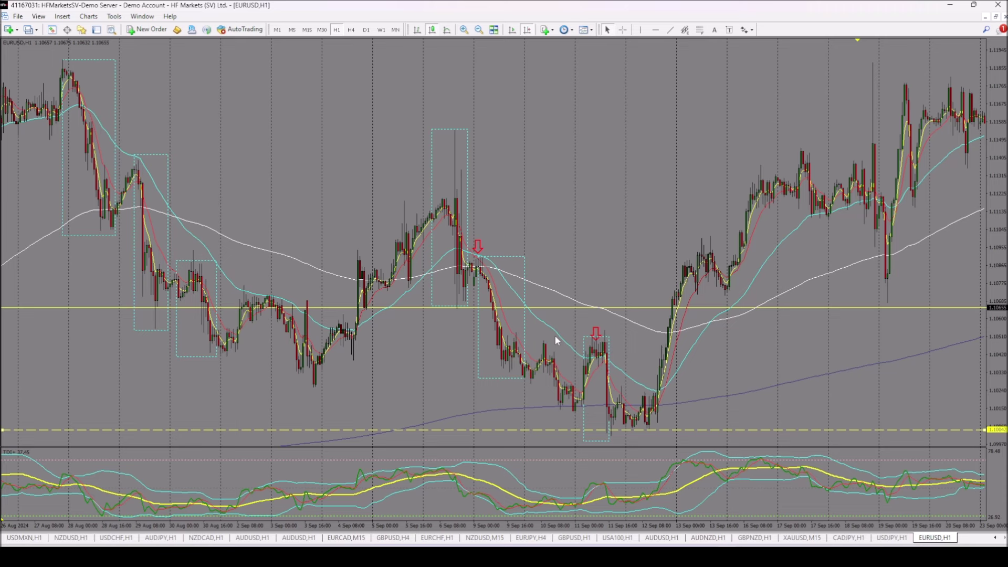
Step: Switch EURUSD to M15 bars, scrolled to the latest bars with space on the right
{"action": "left_click", "coordinate": [527, 29]}
{"action": "left_click", "coordinate": [527, 29]}
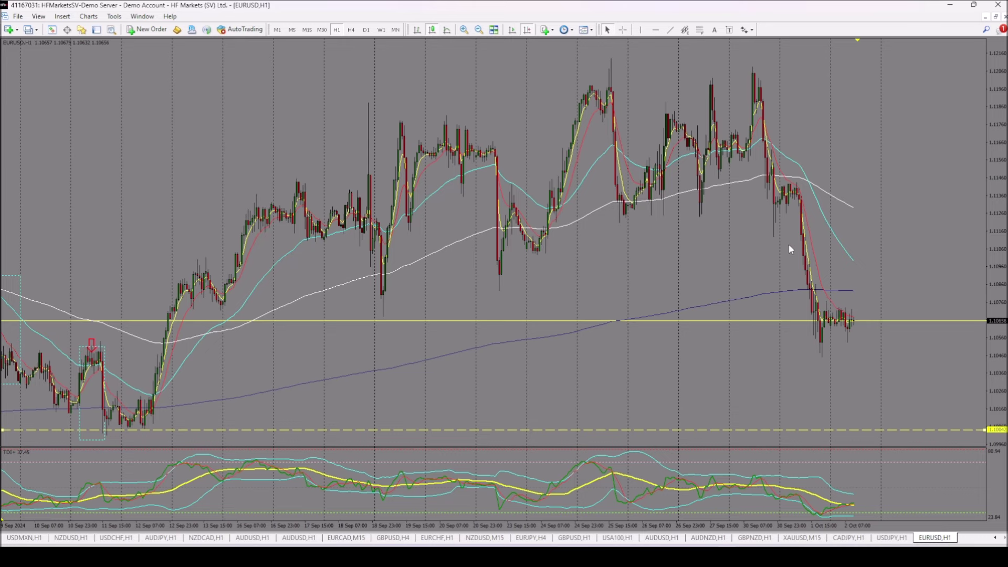
{"action": "left_click", "coordinate": [306, 30]}
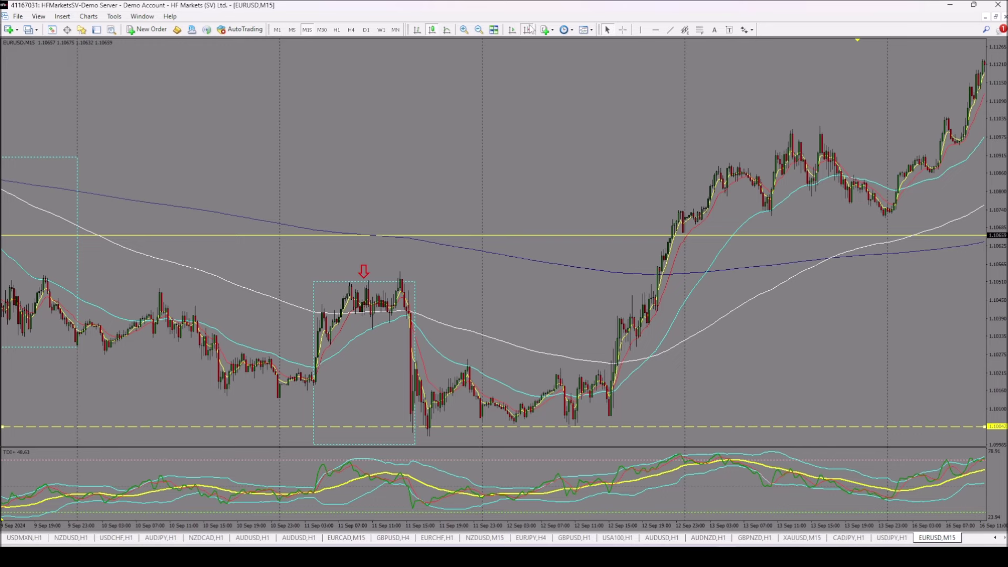
{"action": "left_click", "coordinate": [527, 30]}
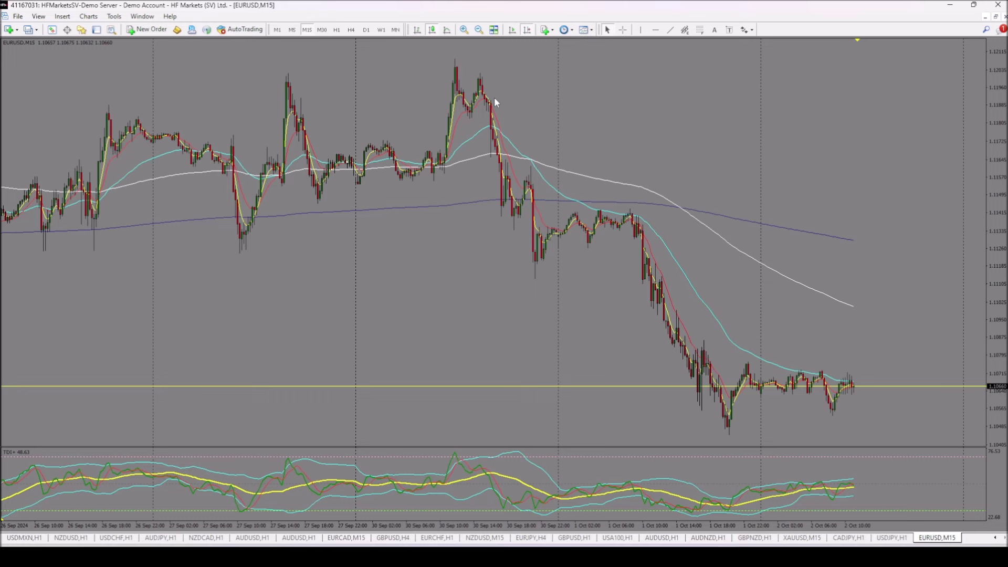
Step: Draw a short yellow trendline at the 30 Sep drop and mark the 1 Oct pullback high with a down-arrow
{"action": "left_click", "coordinate": [669, 30]}
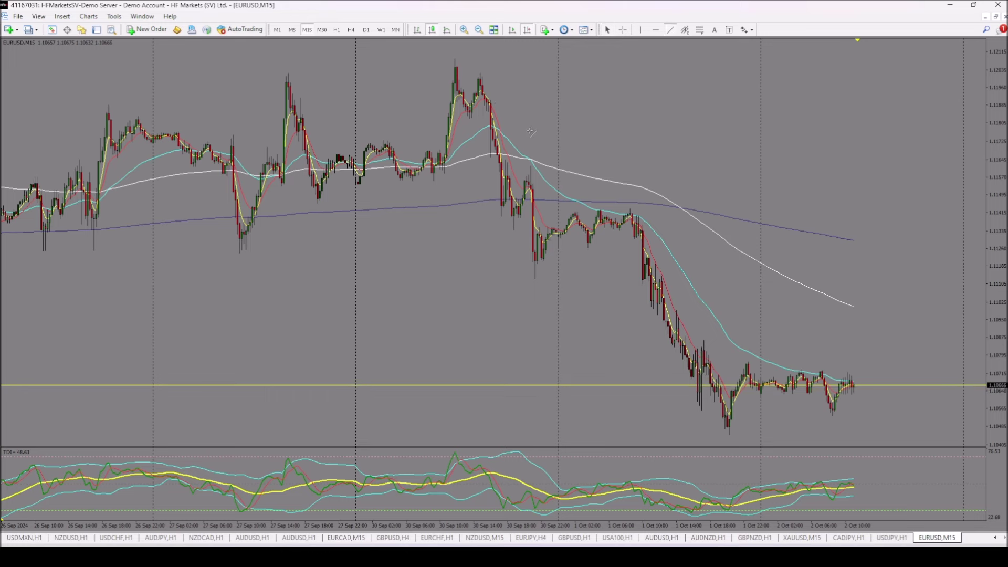
{"action": "left_click_drag", "start_coordinate": [519, 128], "coordinate": [486, 147]}
{"action": "left_click", "coordinate": [63, 17]}
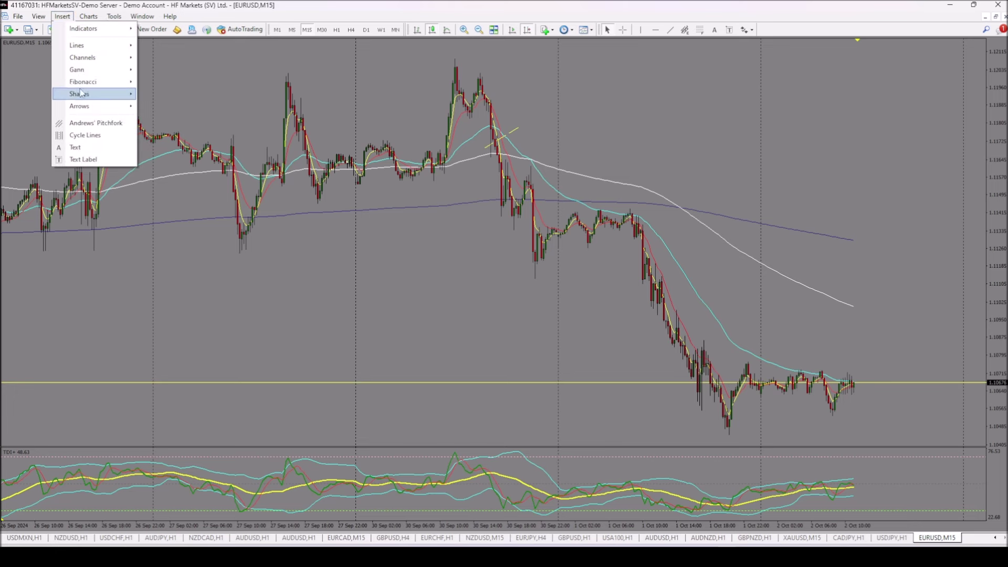
{"action": "mouse_move", "coordinate": [90, 108]}
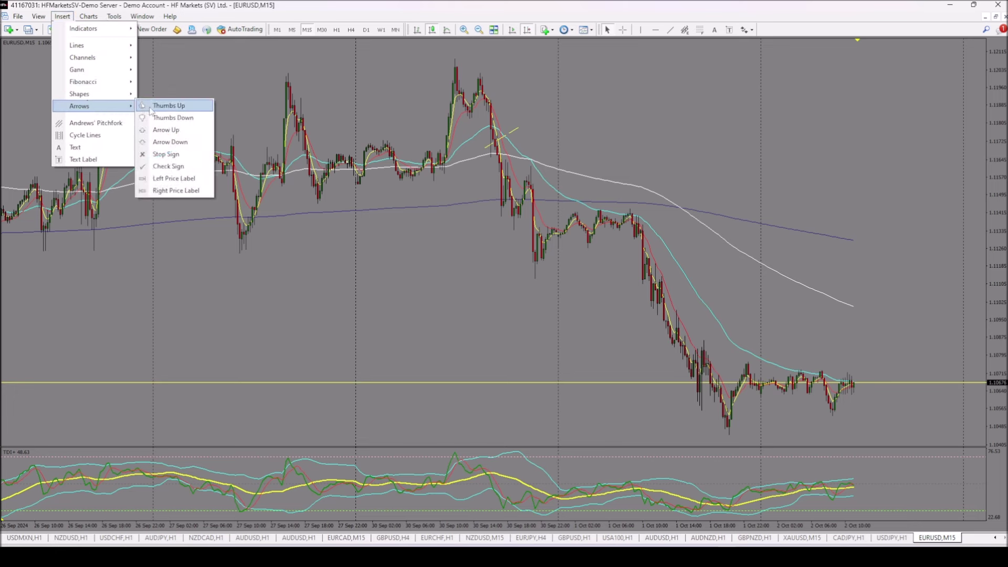
{"action": "left_click", "coordinate": [168, 142]}
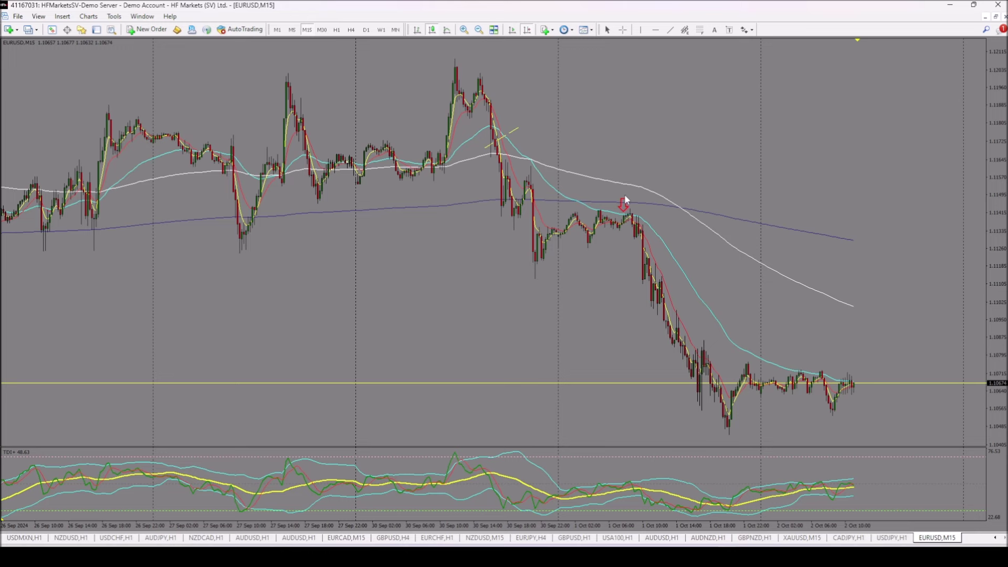
{"action": "left_click", "coordinate": [624, 197]}
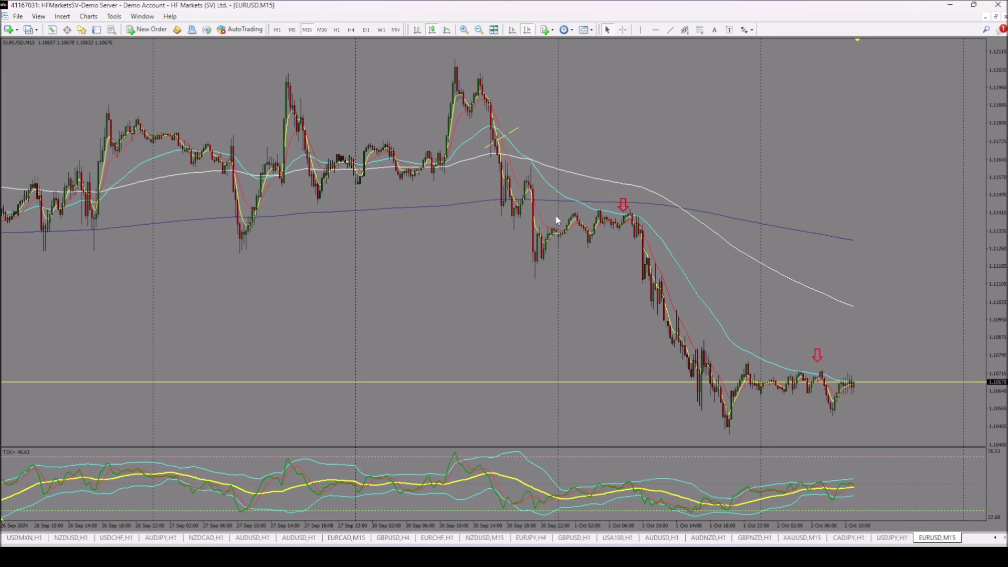
Step: Return the EURUSD chart to H1 and draw a trend line from the latest candles down to the dashed level
{"action": "left_click", "coordinate": [333, 31]}
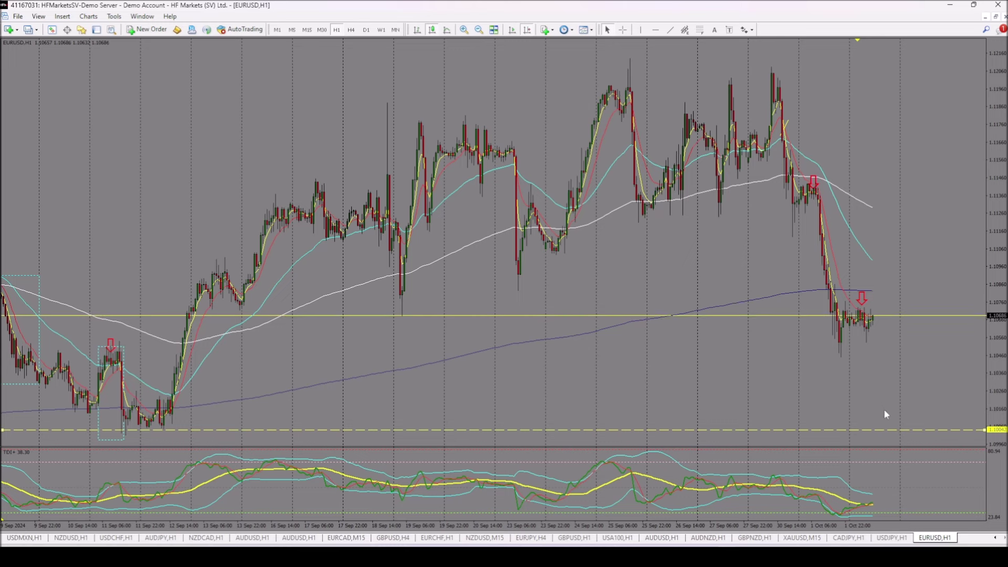
{"action": "left_click", "coordinate": [670, 30]}
{"action": "left_click_drag", "start_coordinate": [876, 330], "coordinate": [899, 427]}
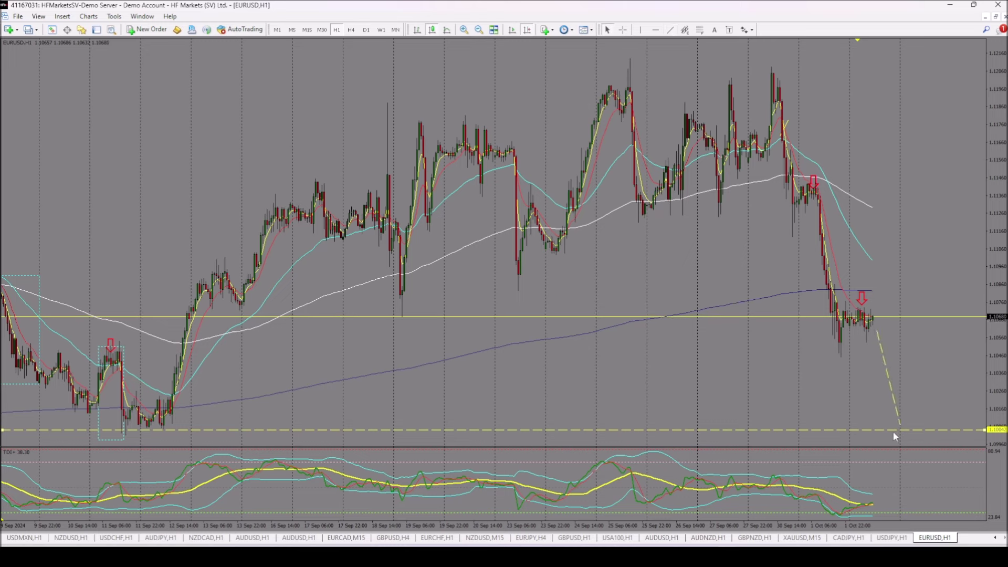